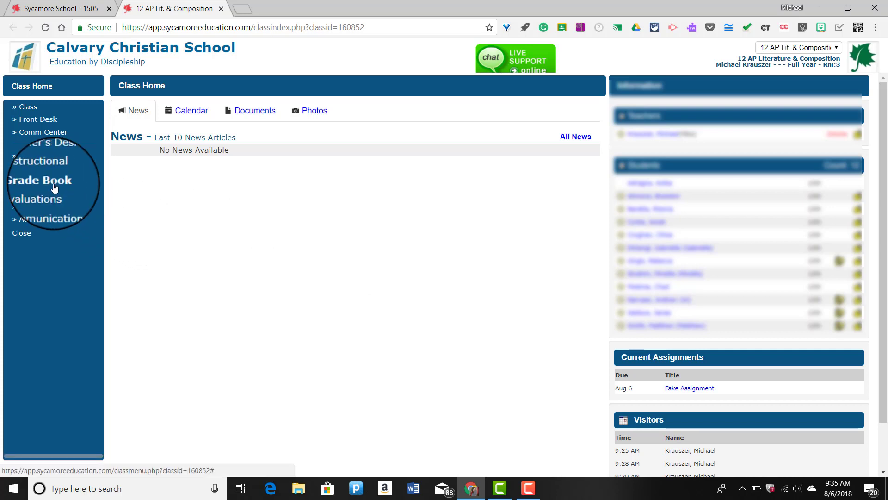
- Expand Grade Book in the class sidebar and locate Fake Assignment under Current Assignments
click(40, 181)
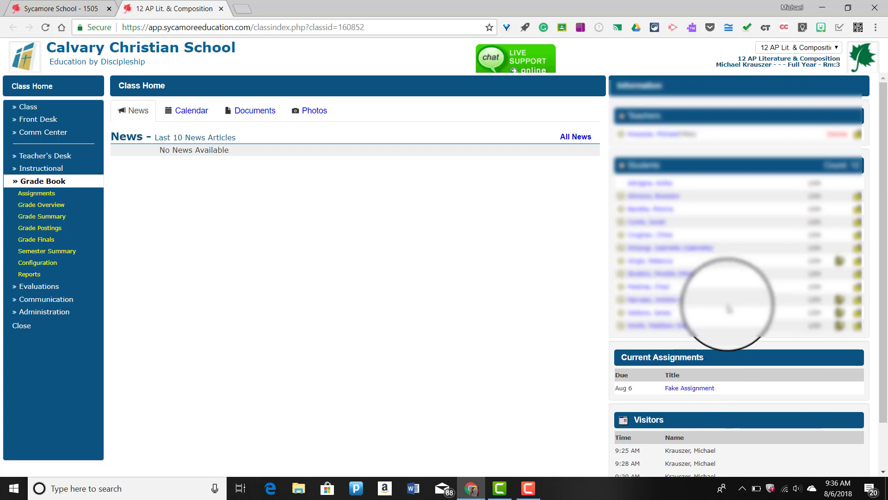
scroll(645, 396, down, 1)
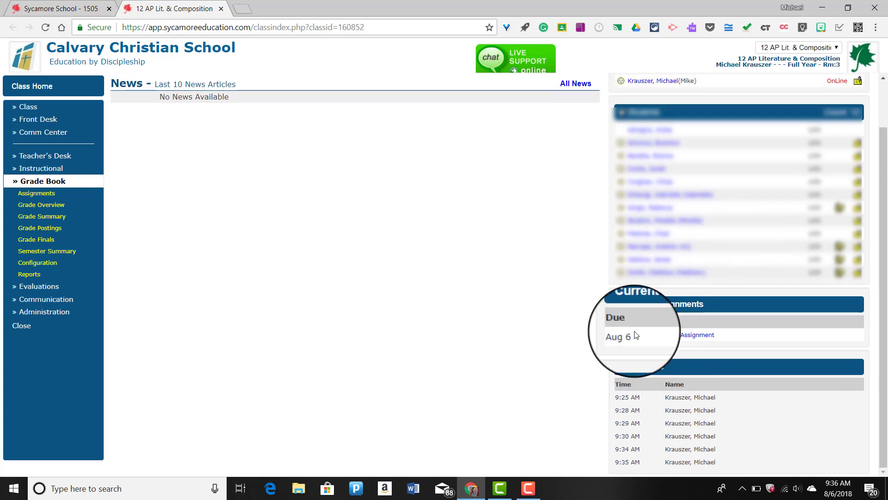
drag(617, 335, 757, 341)
click(643, 339)
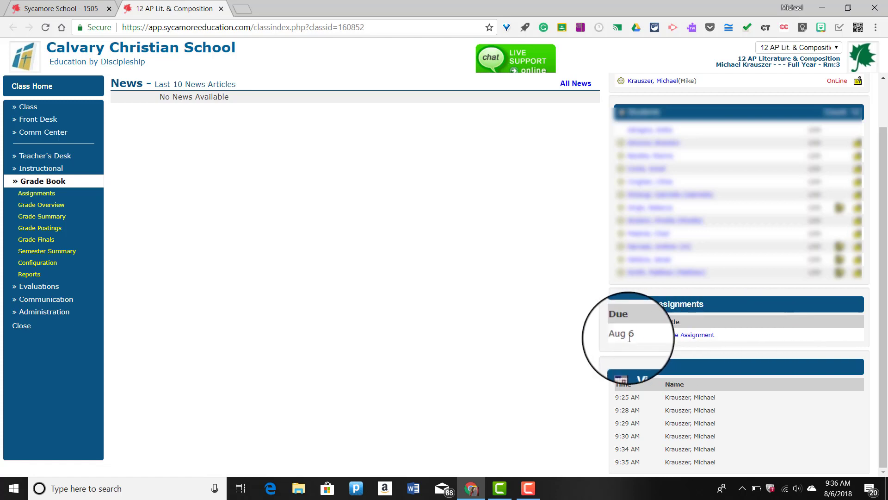
- View Fake Assignment's details and grading sheet, then return to the Assignments list
click(690, 340)
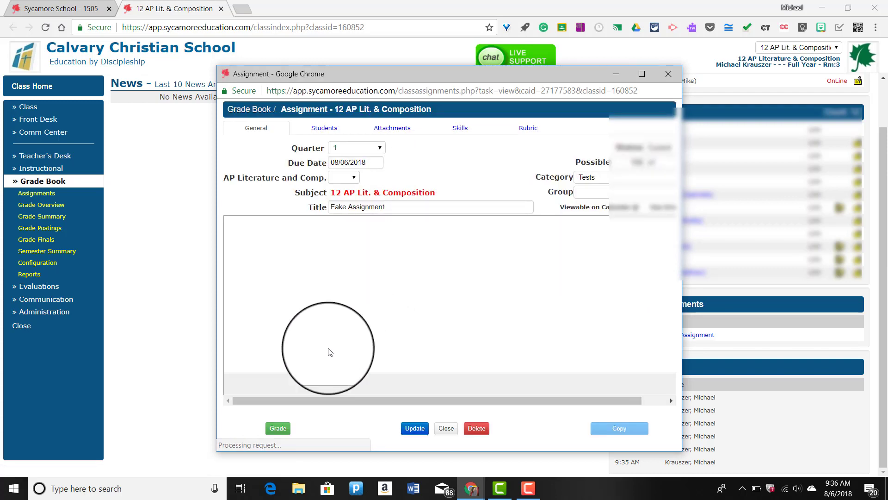
click(279, 429)
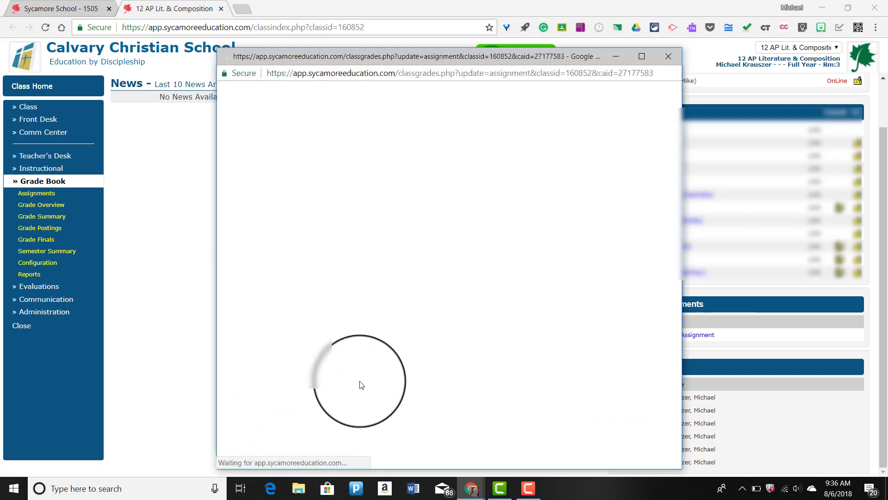
click(658, 55)
click(666, 74)
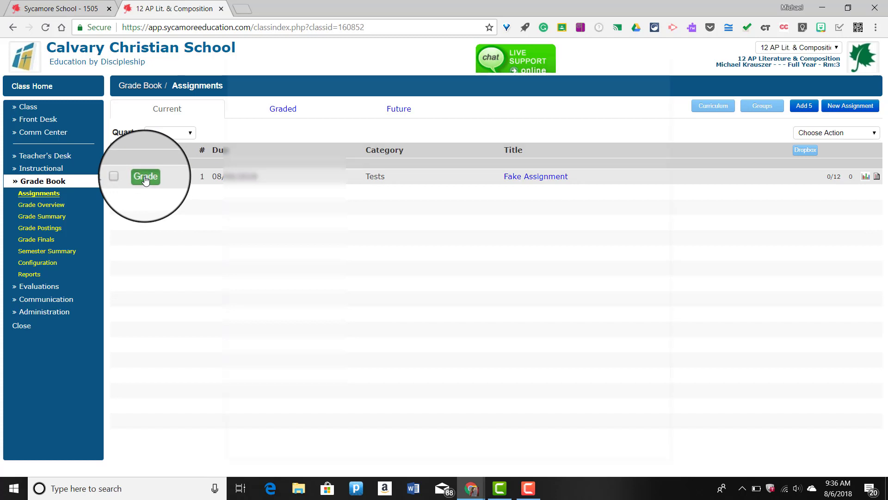
- Auto-fill a score of 100 for all 12 students on Fake Assignment and update
click(145, 177)
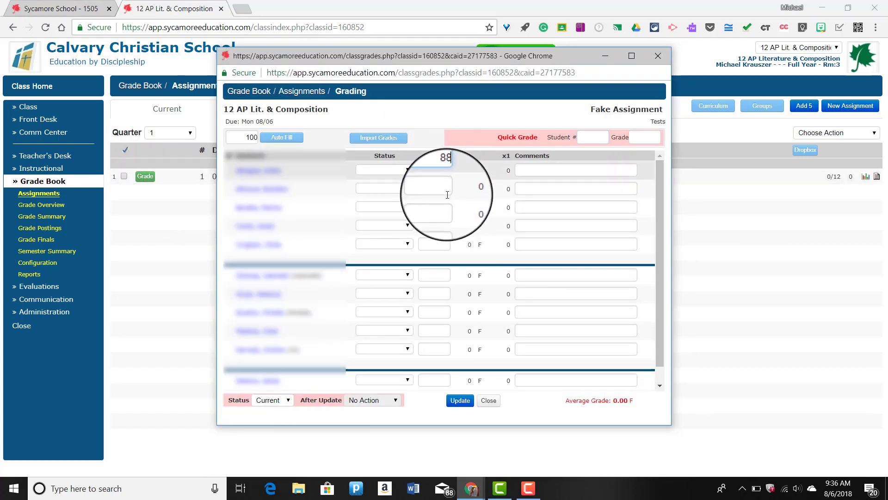
text(88)
click(446, 189)
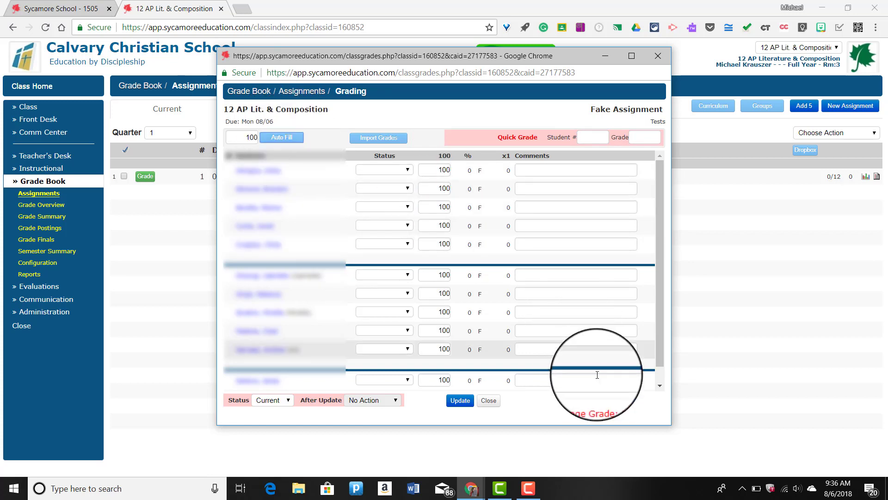
click(456, 402)
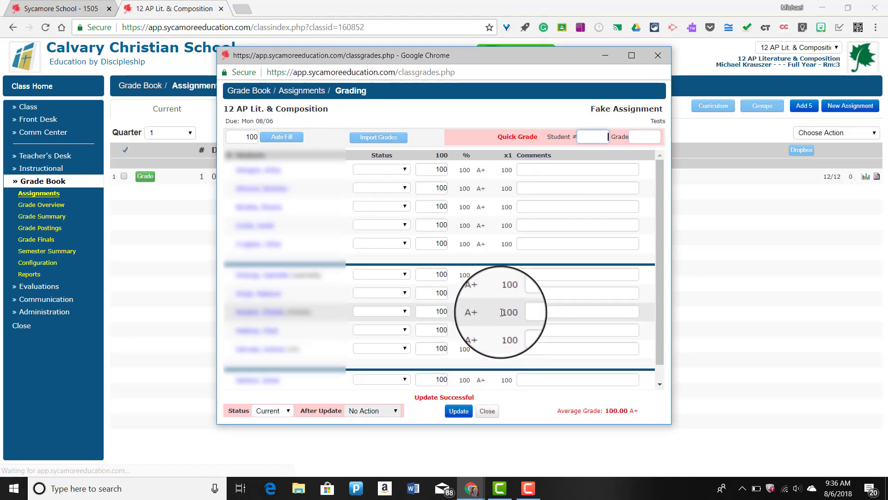
scroll(496, 326, down, 2)
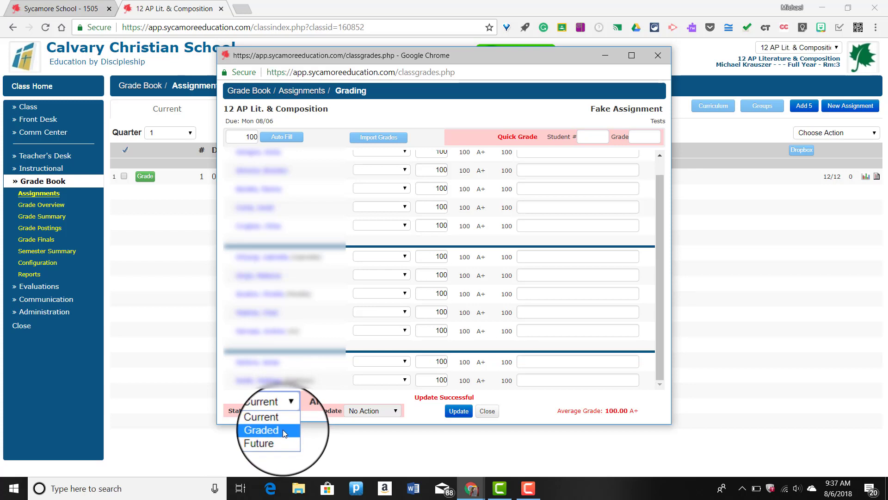
click(282, 430)
click(458, 401)
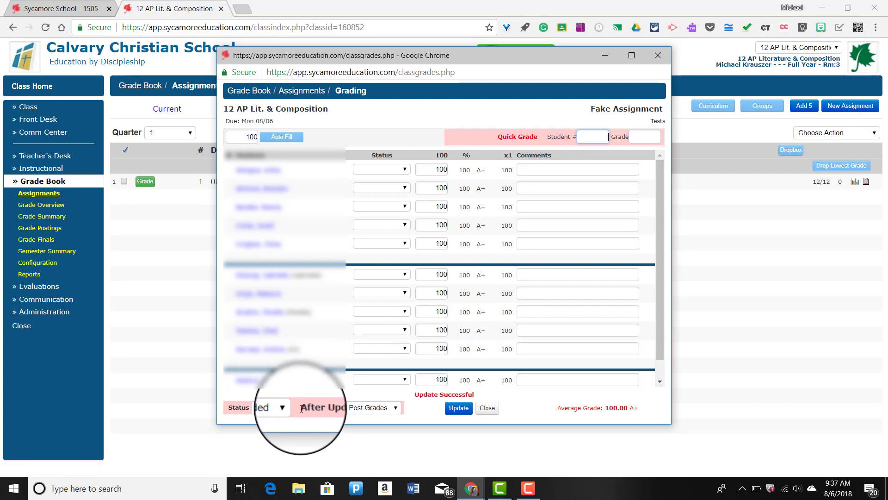
mouse_move(277, 408)
mouse_down()
mouse_move(327, 409)
mouse_move(323, 418)
mouse_up()
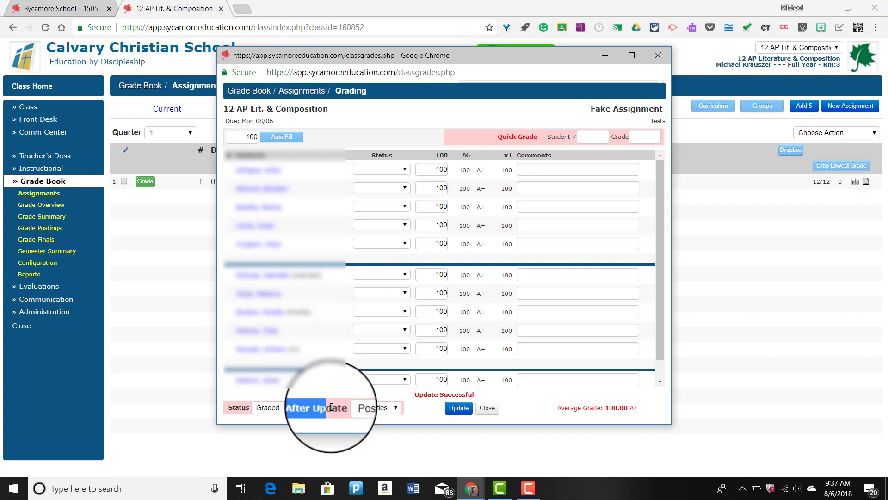
click(400, 410)
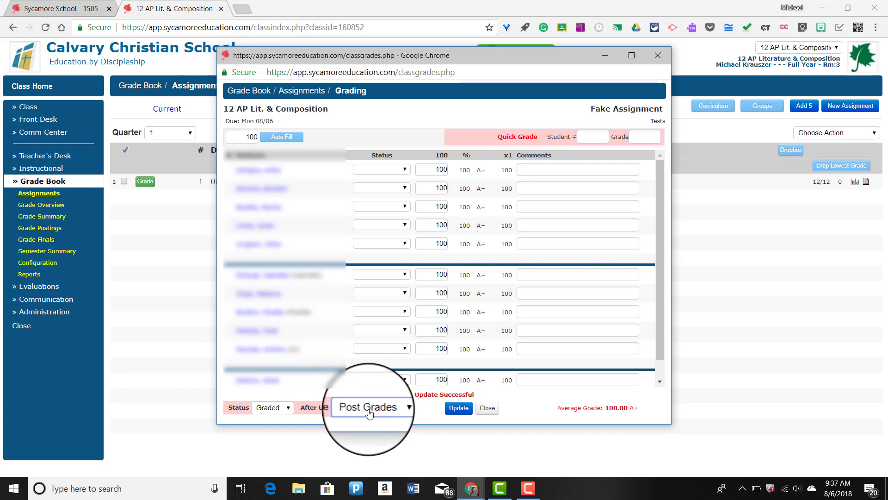
click(281, 418)
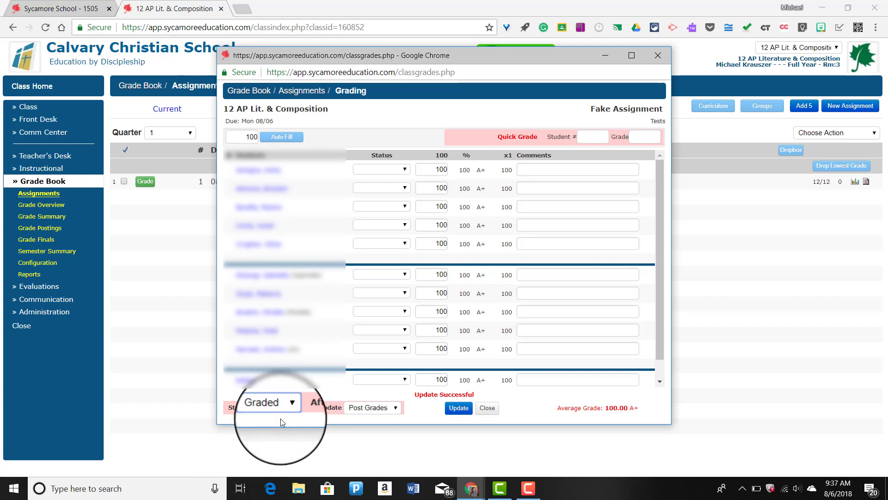
click(459, 409)
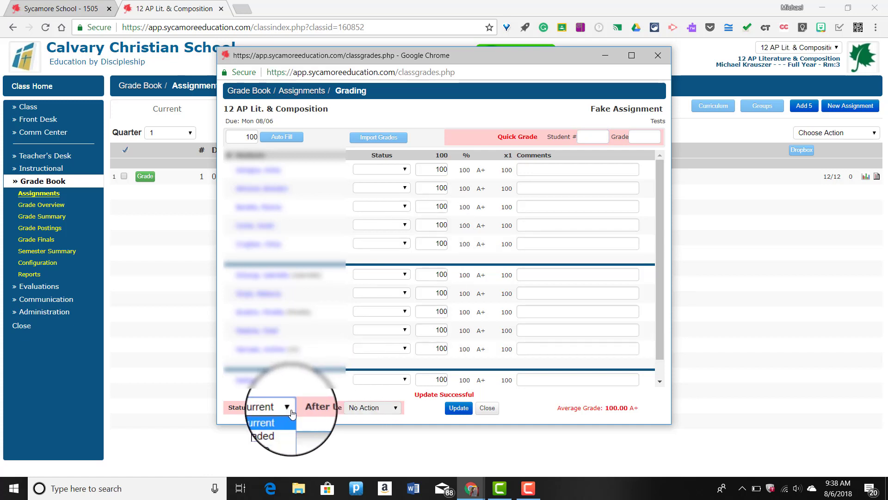
- Set Fake Assignment's status to Graded with Post Grades and update
click(279, 426)
click(461, 409)
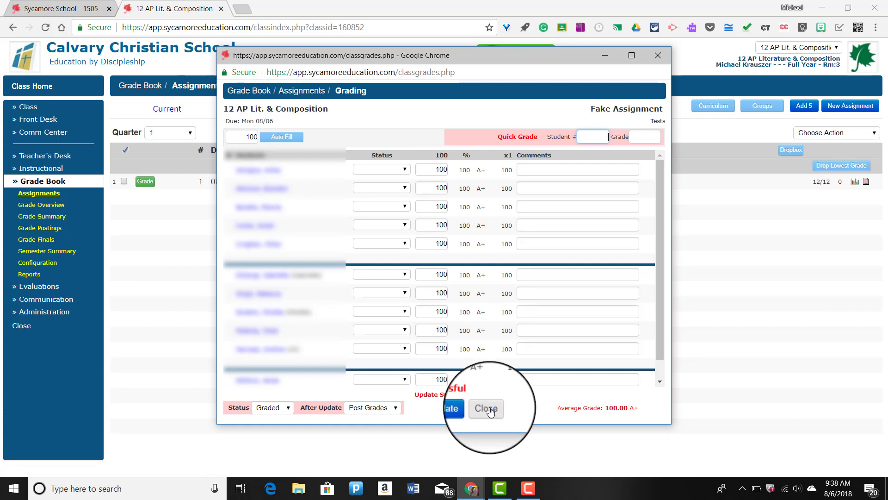
click(490, 410)
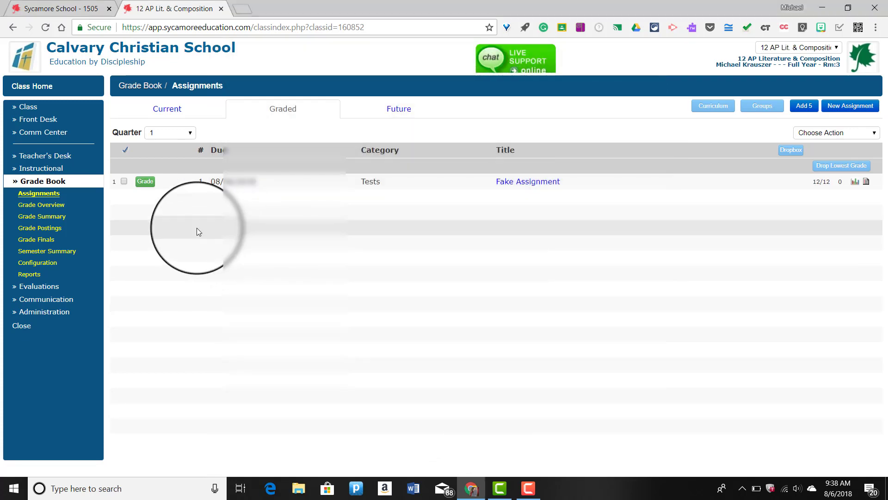
- Check Grade Overview shows A+ / 100.00 for every student, then go back to Assignments
click(51, 209)
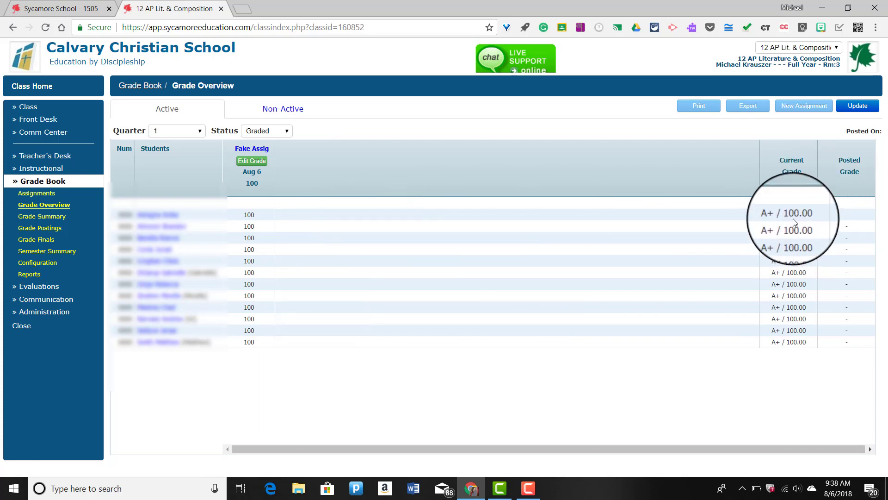
click(43, 196)
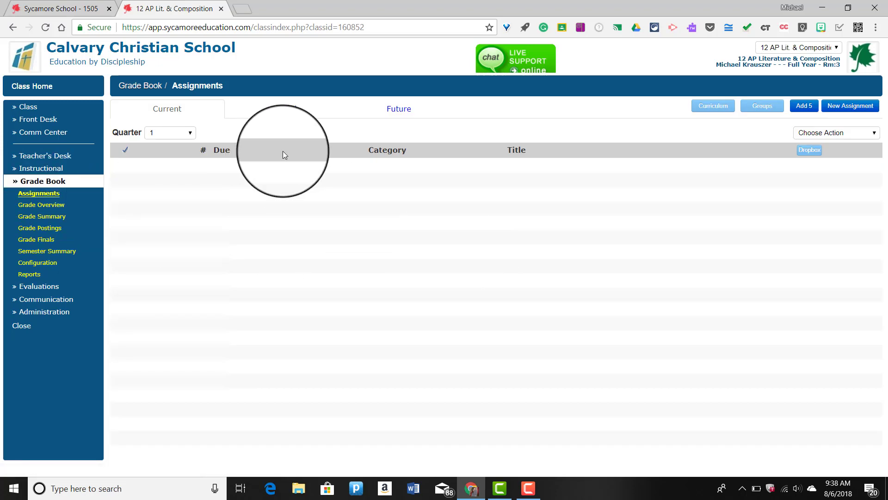
- From the Graded tab, change Fake Assignment's status back to Current and update
click(283, 110)
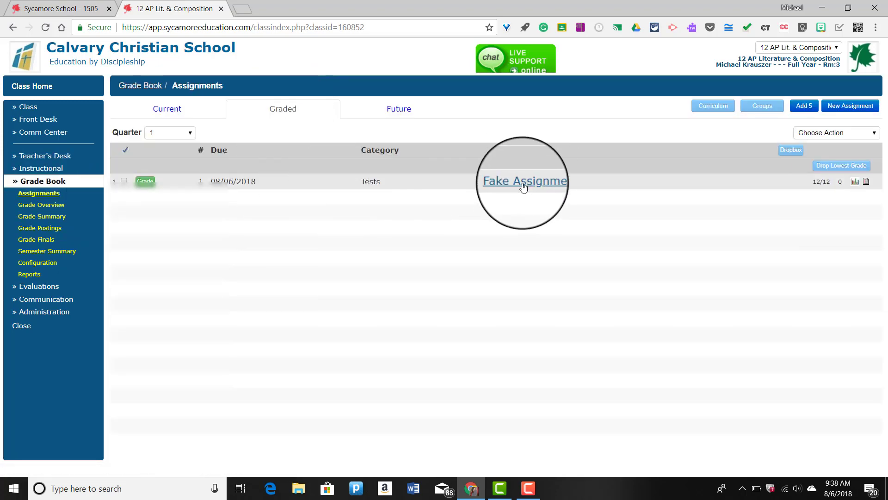
click(518, 188)
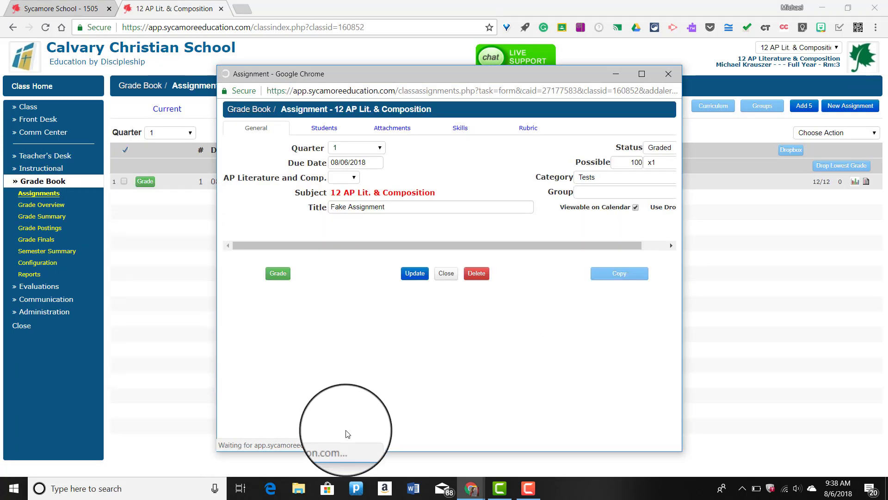
click(277, 441)
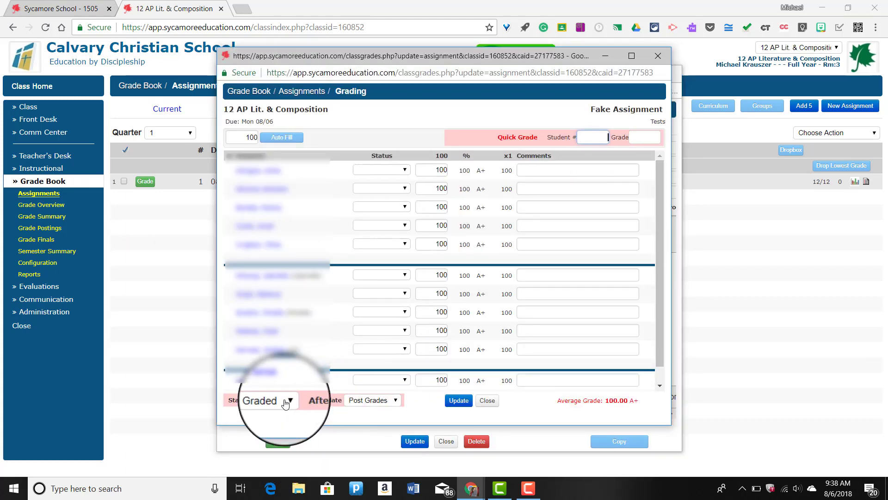
click(285, 400)
click(281, 415)
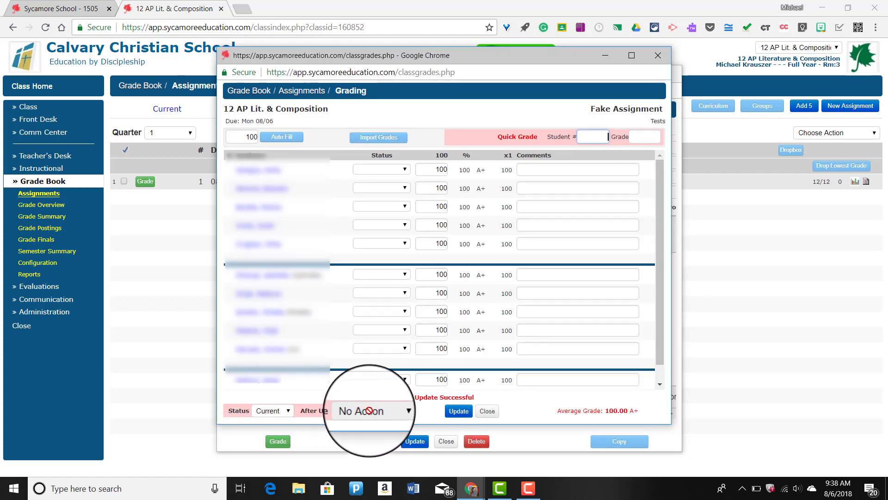
click(488, 414)
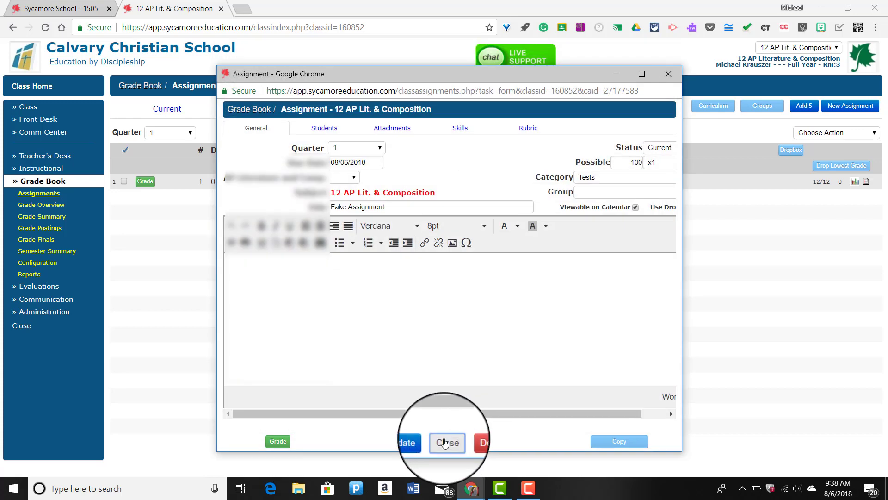
click(446, 440)
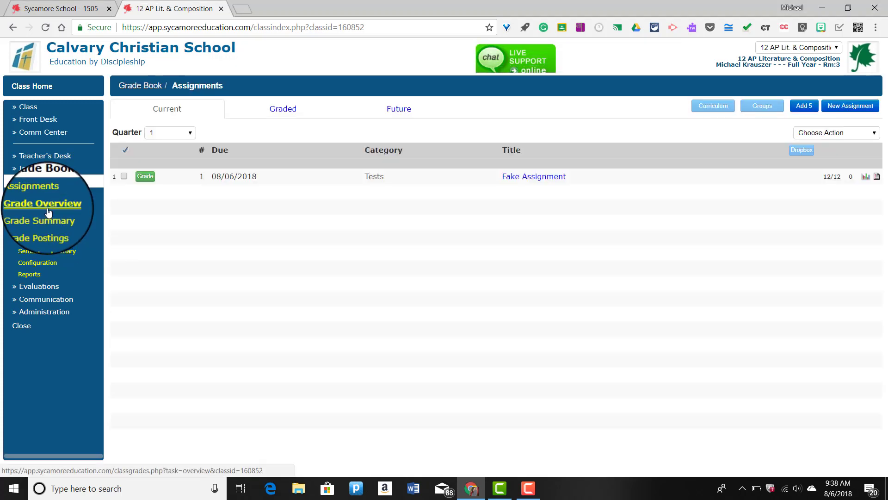
- View the class Grade Overview before regrading Fake Assignment
click(48, 212)
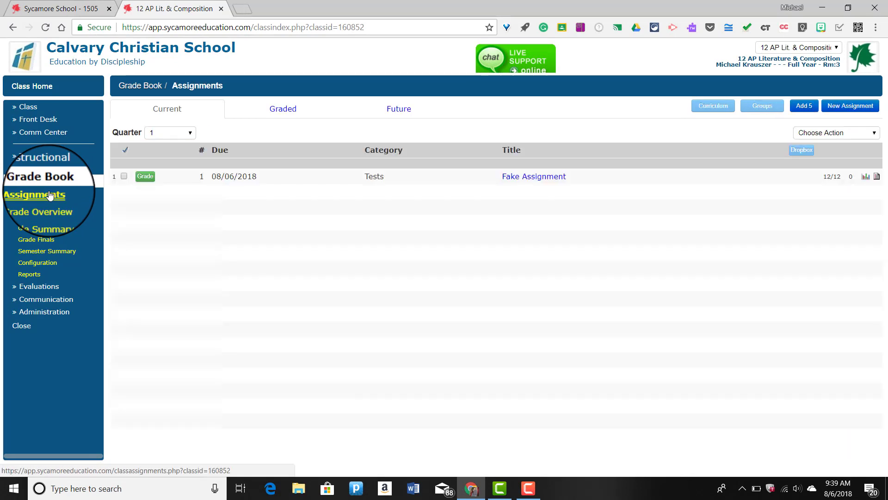
- Bring up Fake Assignment's grading sheet to mark it Graded with grades posted
click(146, 177)
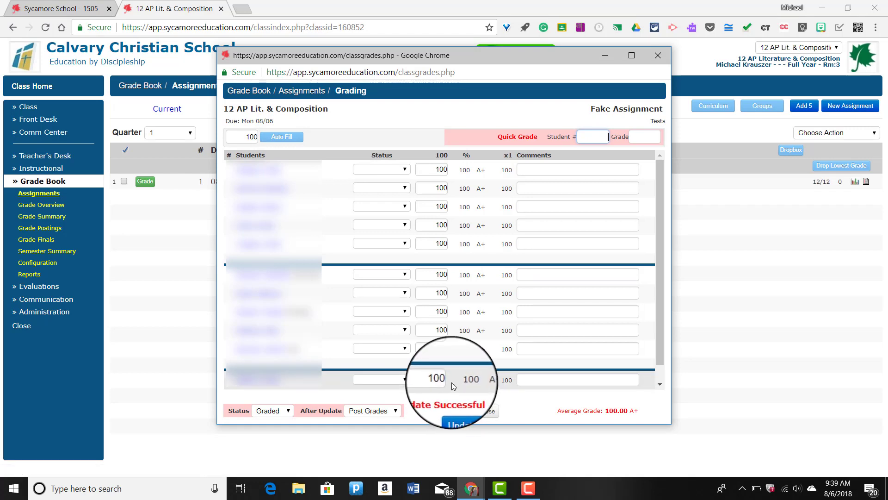
- Leave the grading window and view Grade Overview with every student at A+ / 100.00
click(658, 57)
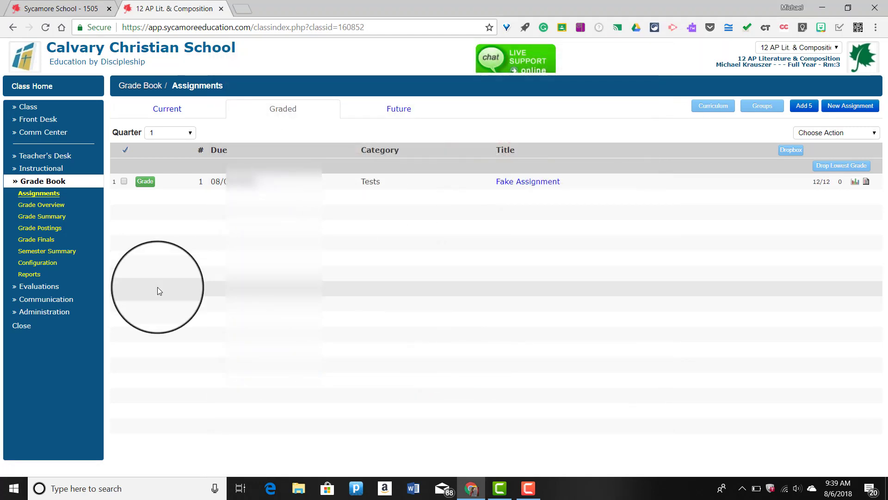
click(56, 207)
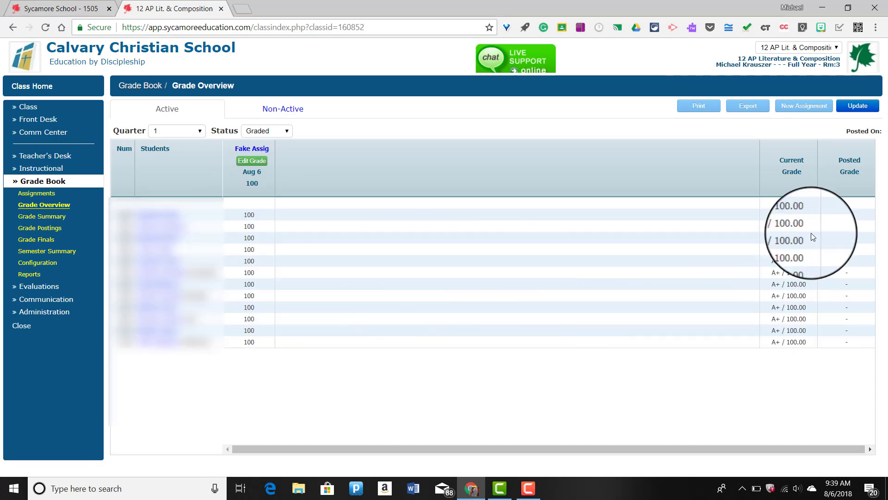